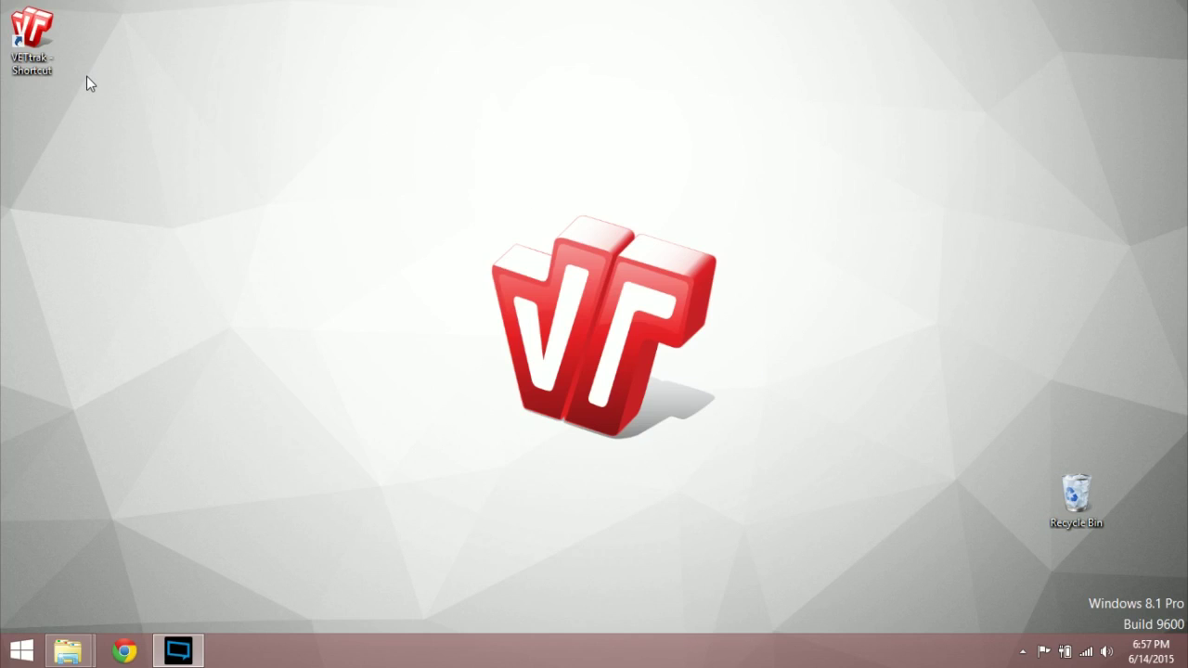
Step: Launch VETtrak and log in with the username vettrak and the account password
double_click(44, 46)
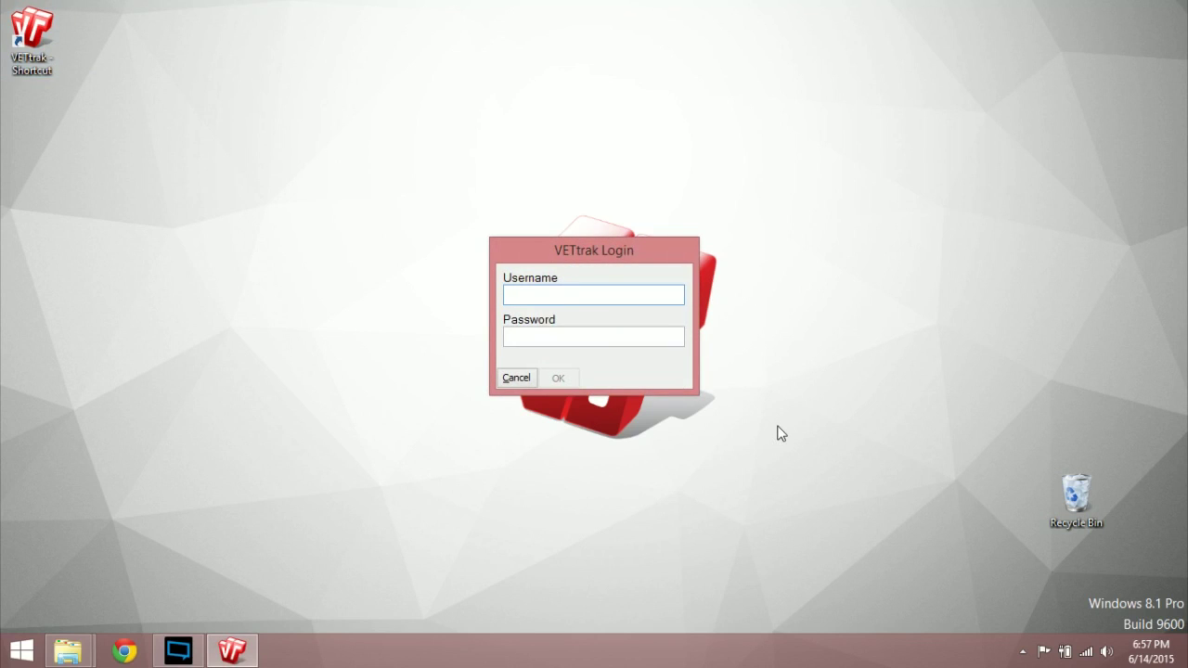
text(vettrak)
key(Tab)
text(*******)
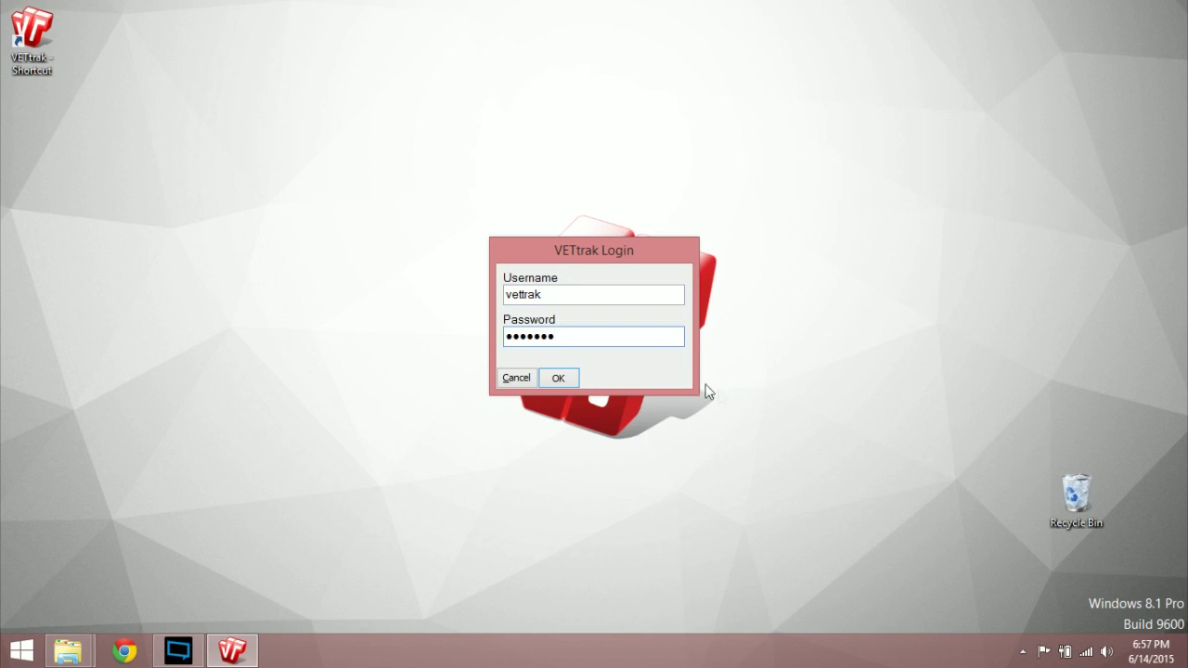
click(558, 377)
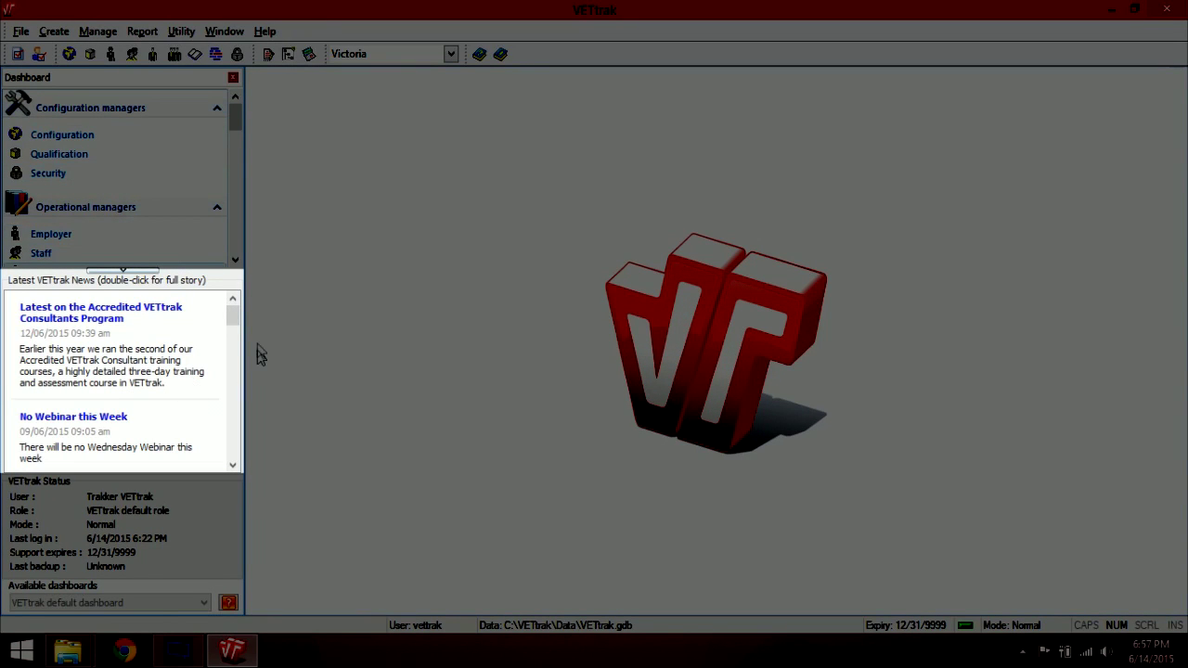
Step: Look through the older entries in the Latest VETtrak News feed
drag(238, 314, 239, 369)
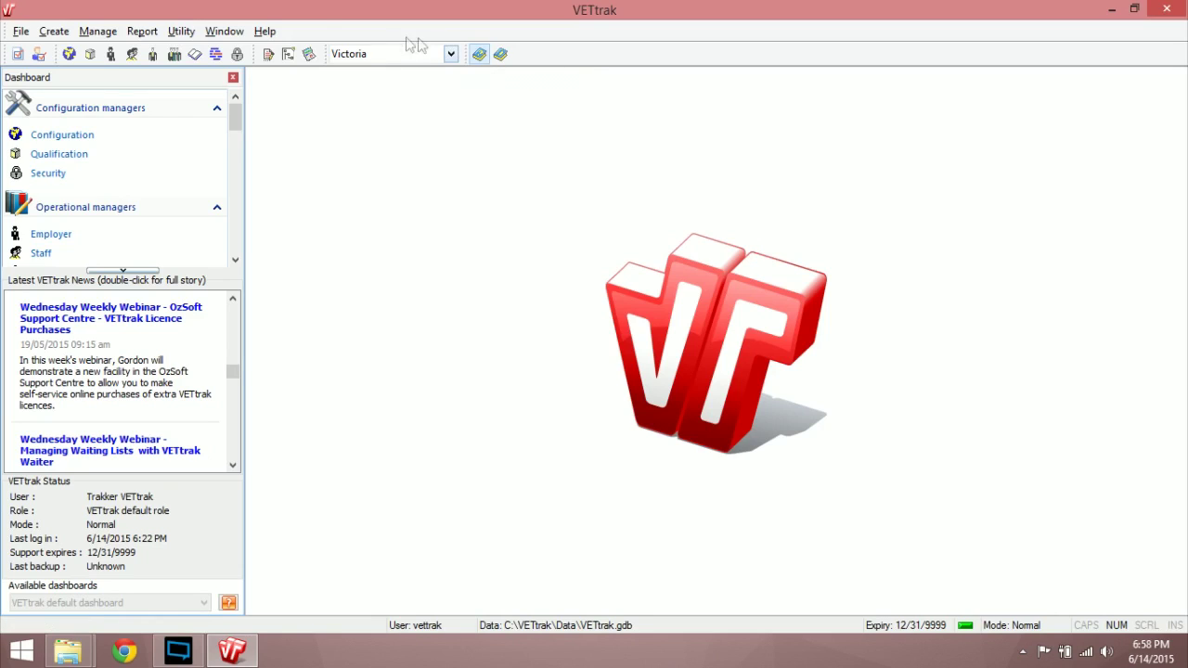
Step: Open the VETtrak help contents and enlarge the help window so the Introduction topic is readable
click(272, 32)
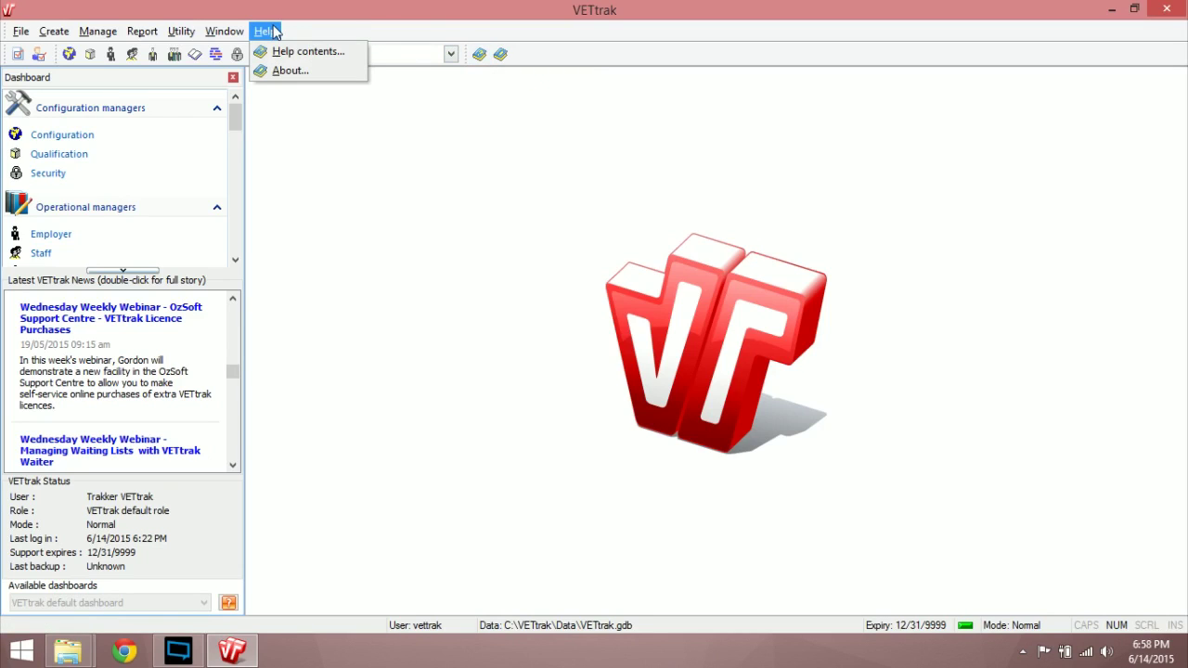
click(358, 57)
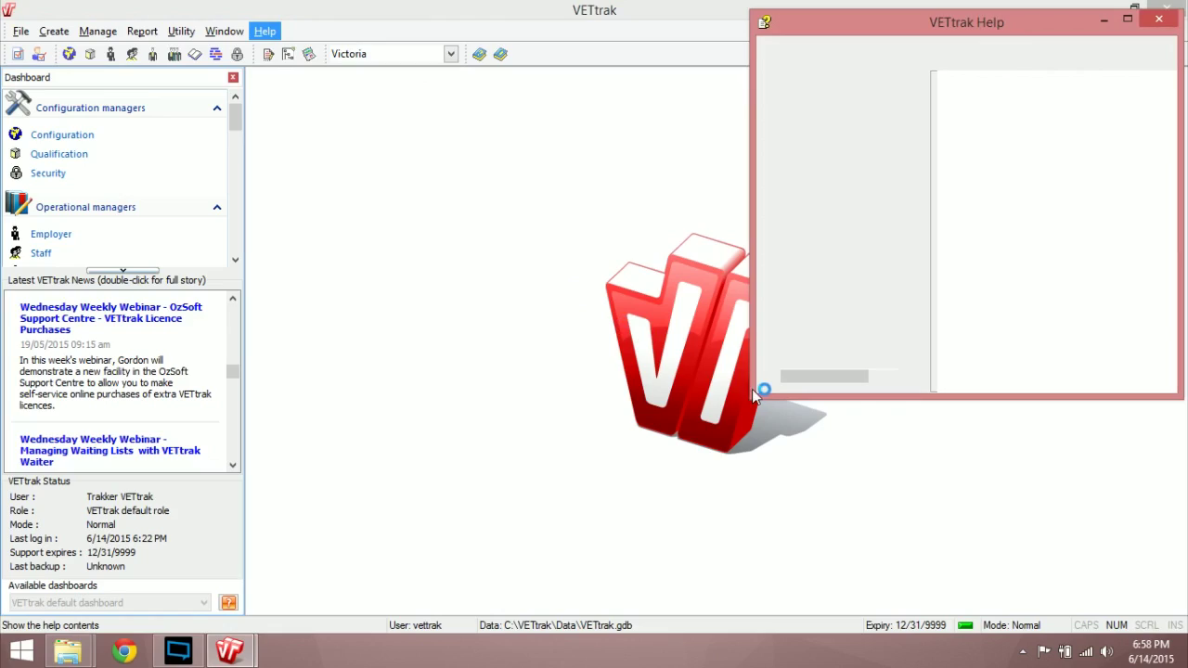
drag(752, 394, 226, 535)
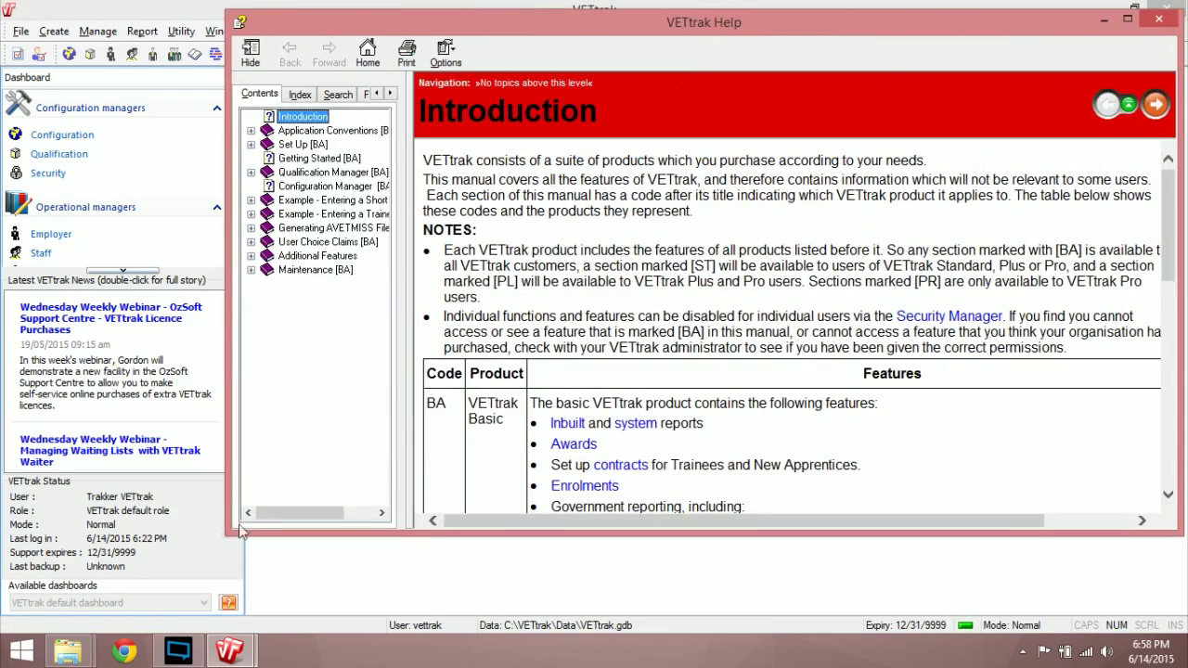
click(976, 211)
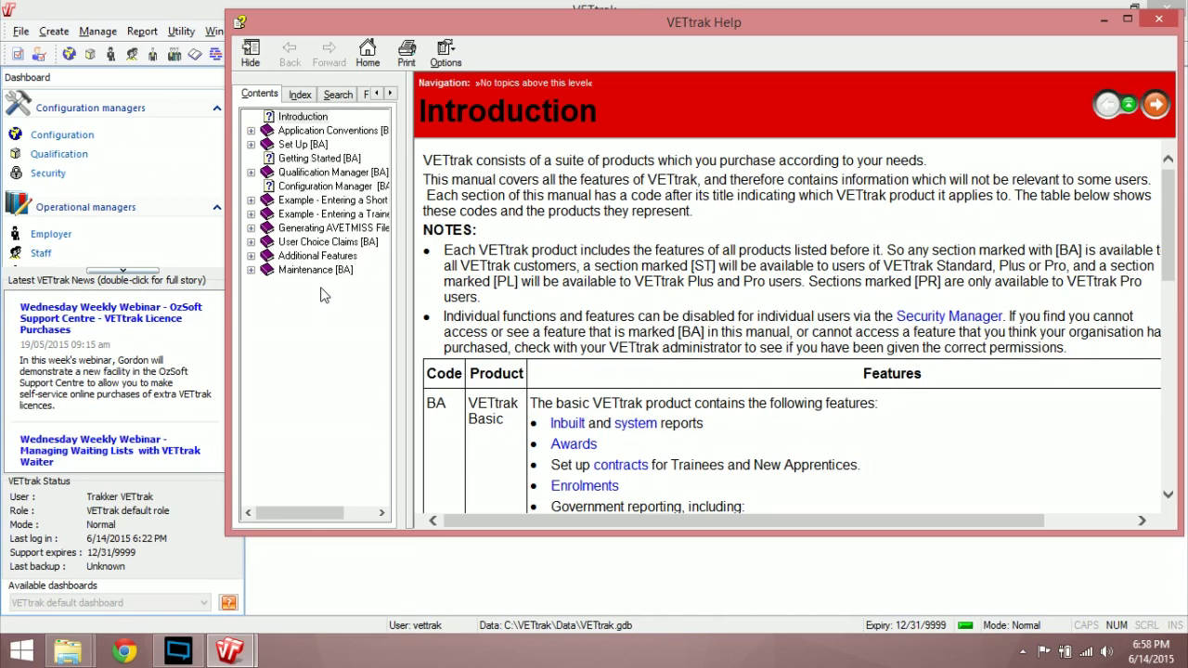
Step: Search the help for AVETMISS topics and close the help window
click(338, 93)
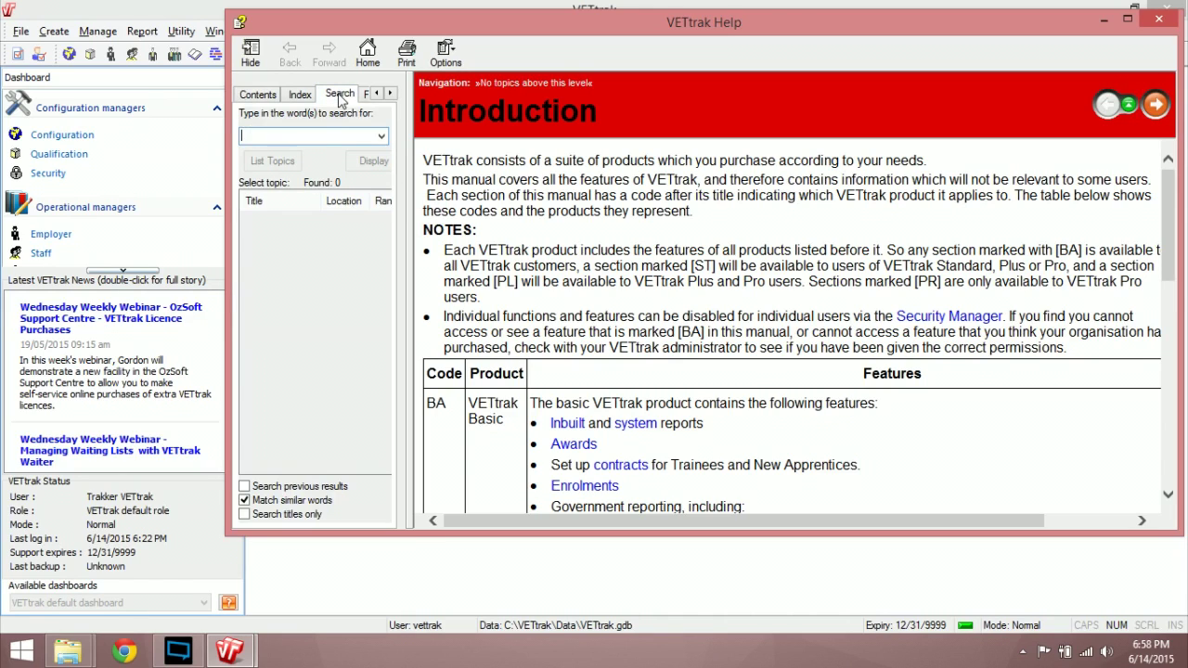
text(AVETMISS)
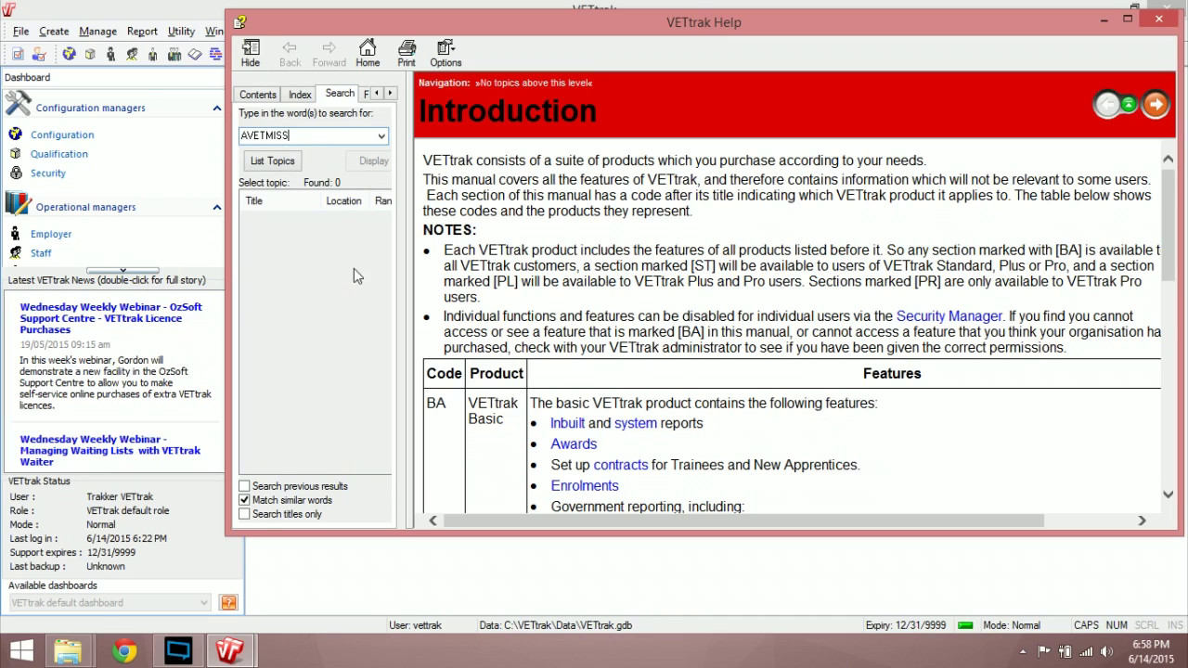
click(294, 166)
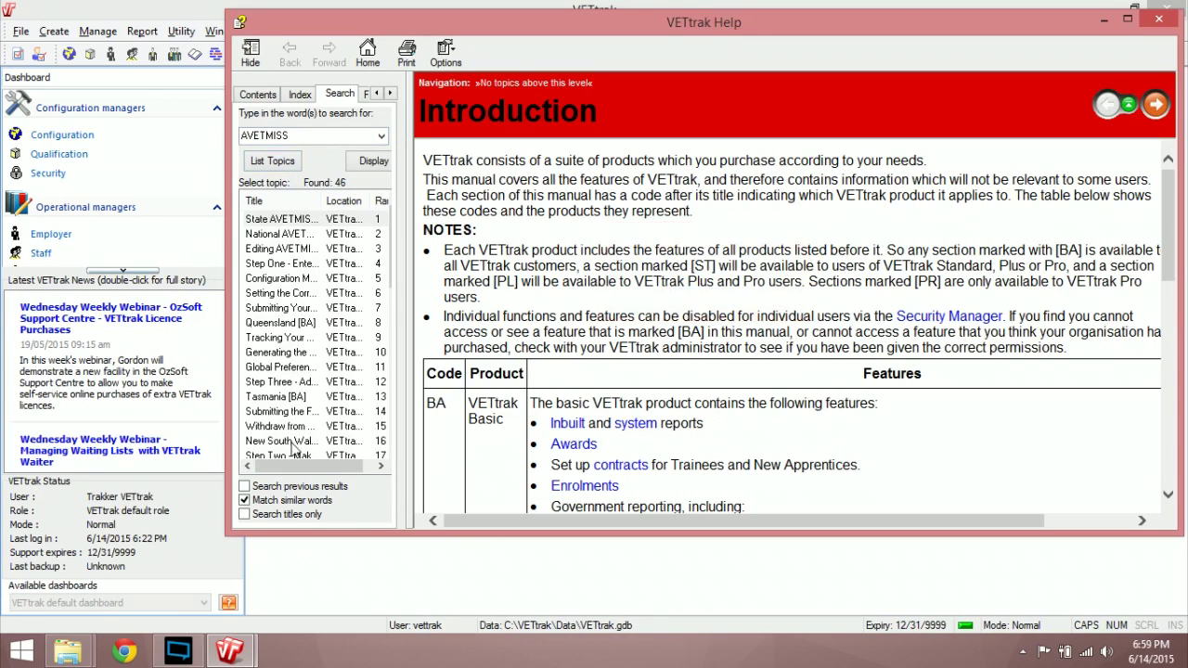
click(1158, 19)
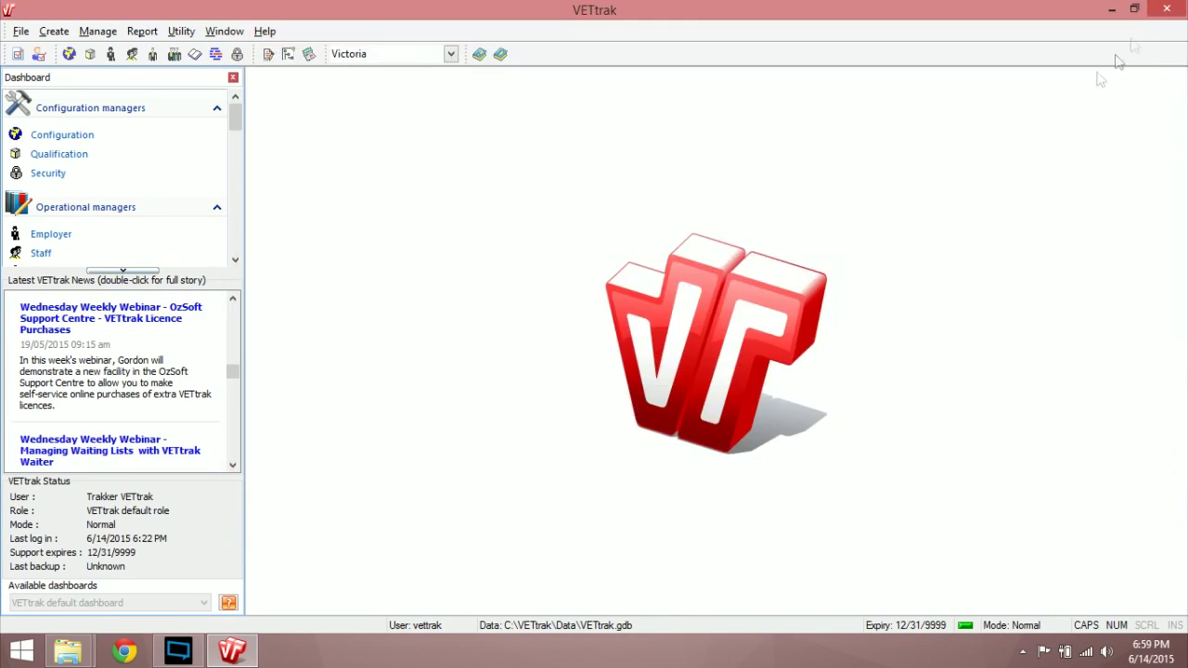
Step: View the application's About information, including its version and loaded packages, and close it
click(500, 55)
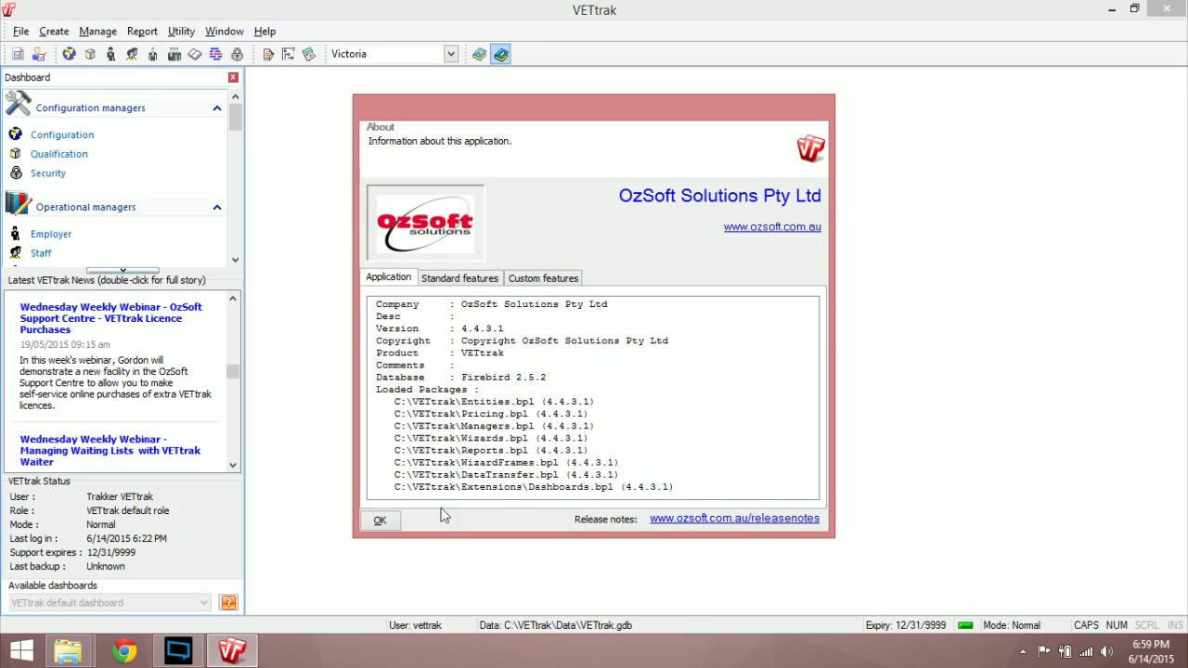
click(379, 522)
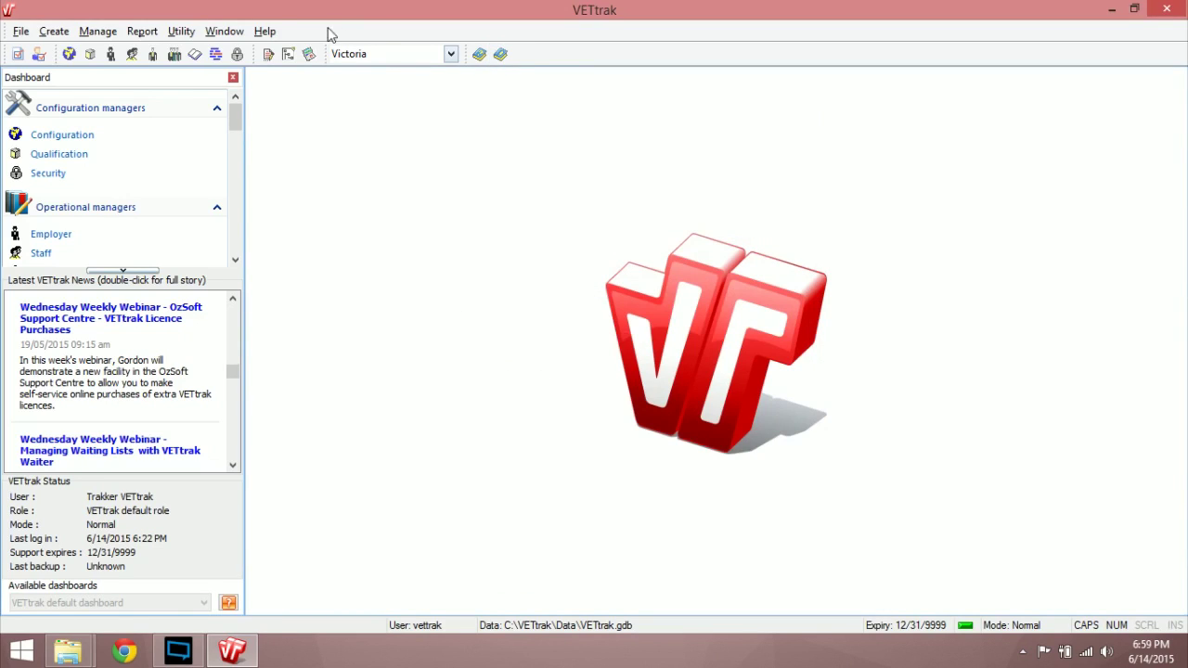
click(266, 31)
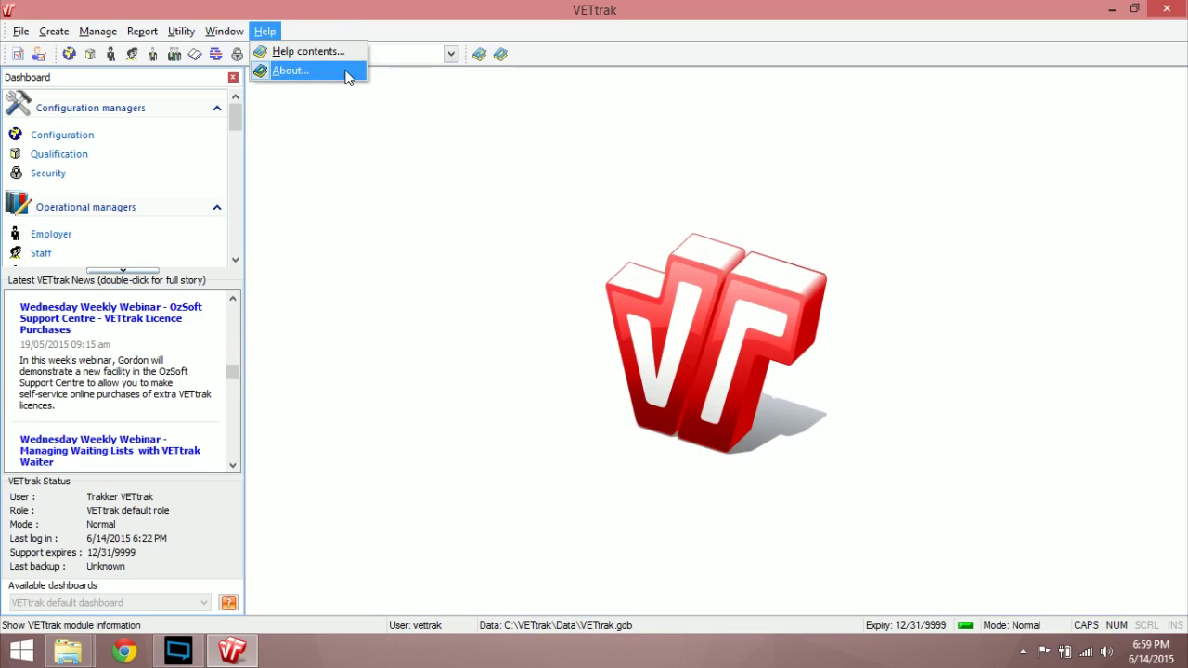
click(429, 297)
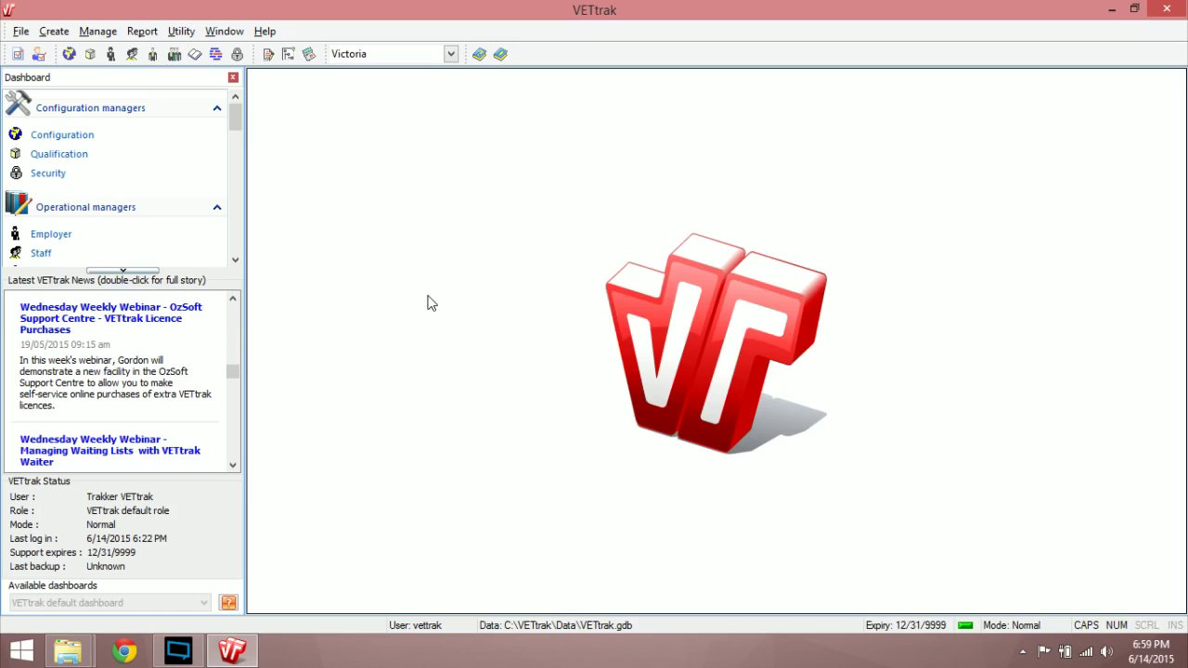
Step: Select Victoria from the list of Australian states and territories
click(451, 54)
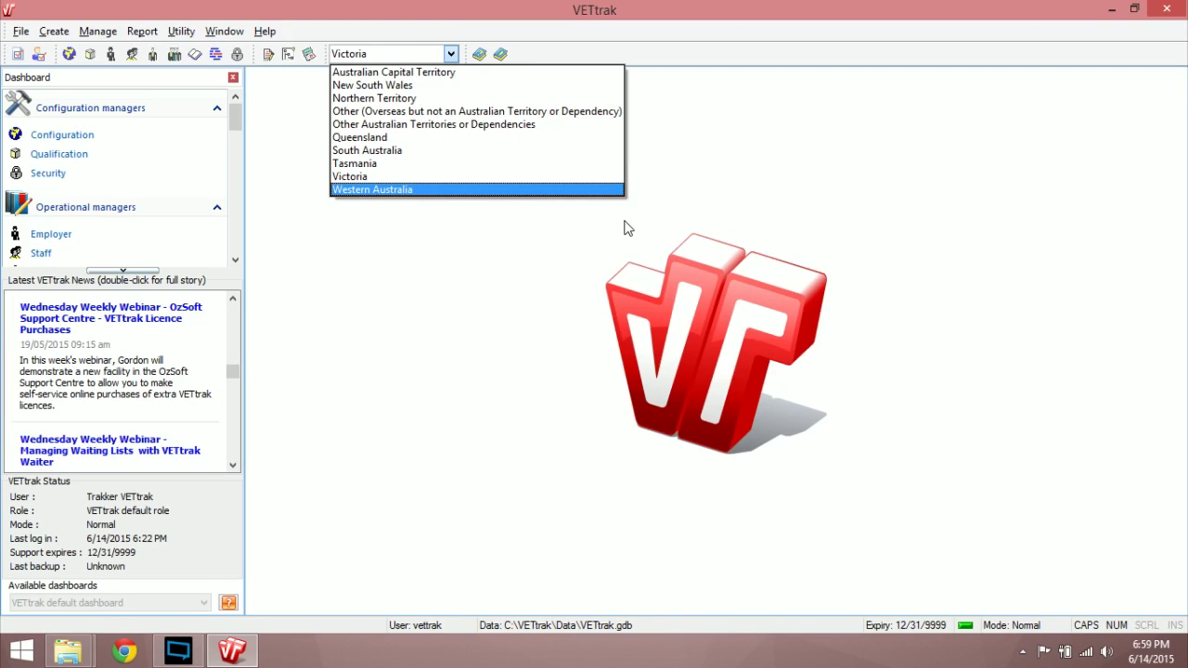
click(521, 178)
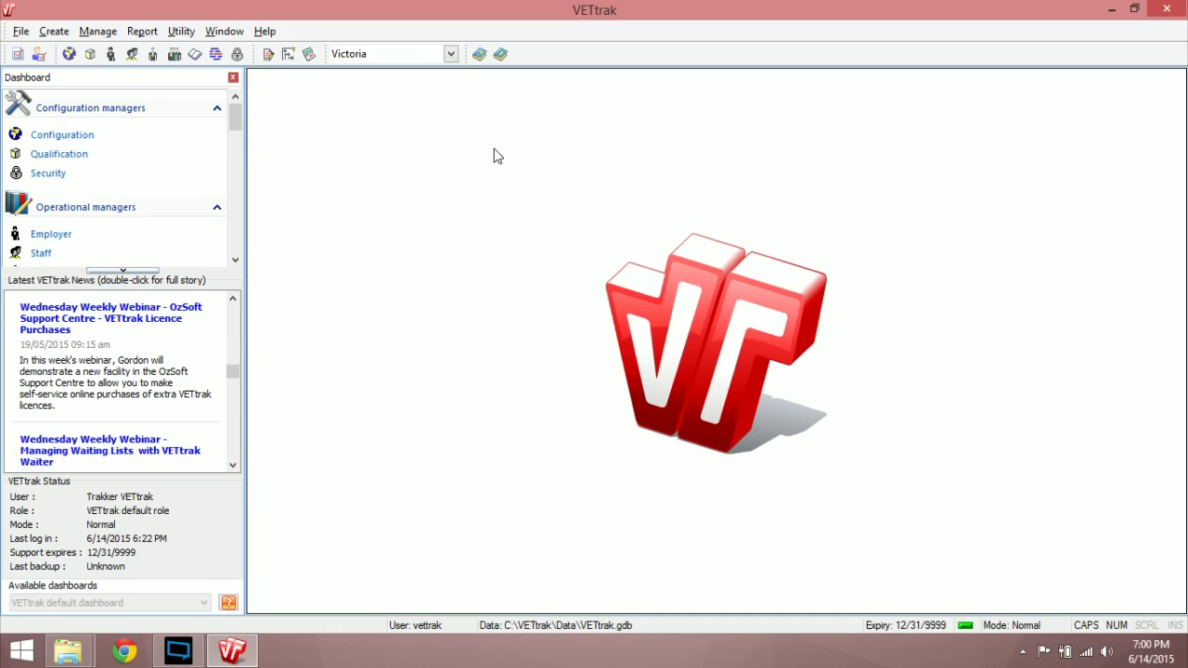
Step: Open the Configuration Manager and look over its list of configuration categories
click(112, 34)
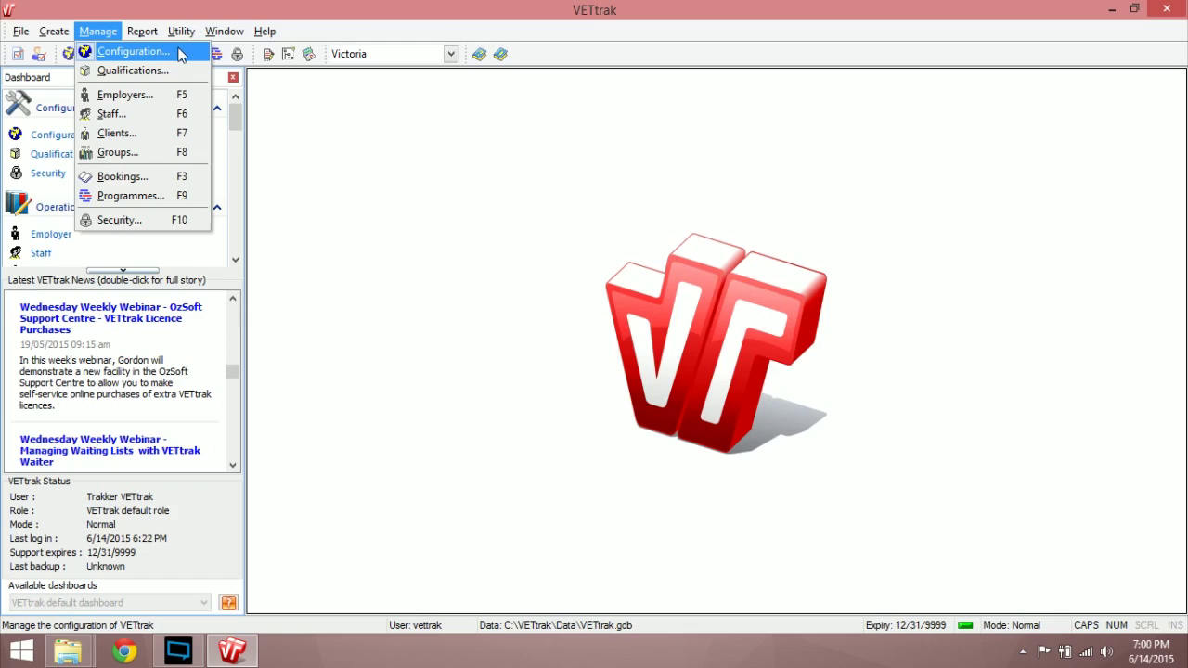
click(135, 52)
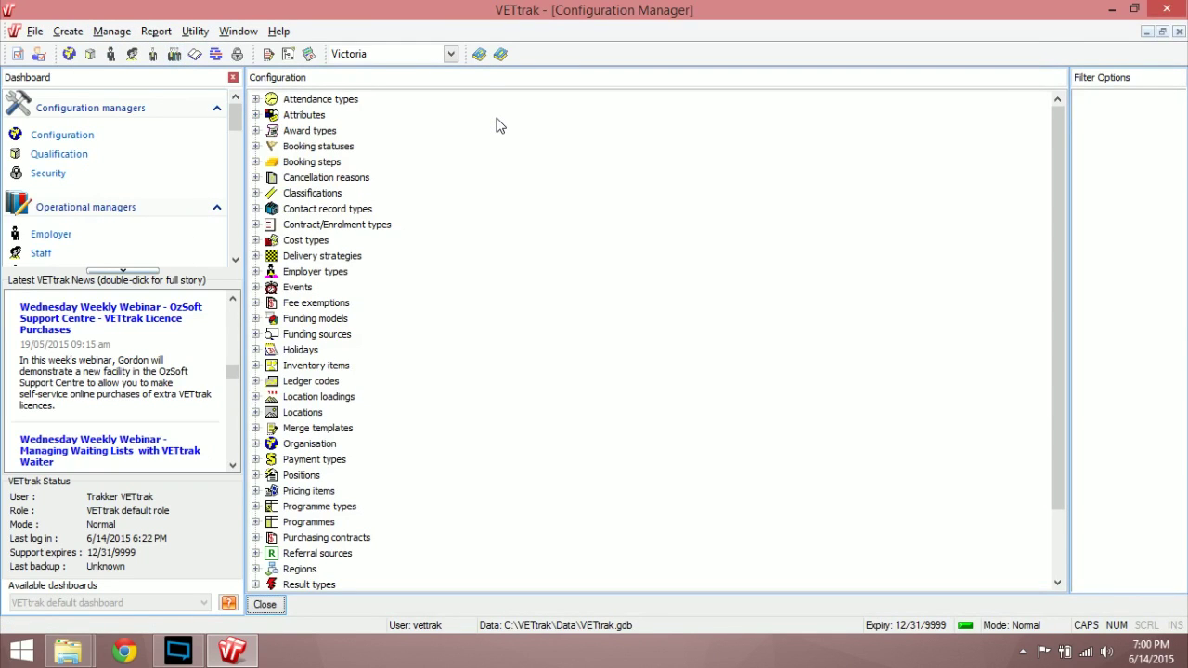
mouse_move(1063, 153)
mouse_down()
mouse_move(1074, 248)
mouse_move(1065, 144)
mouse_up()
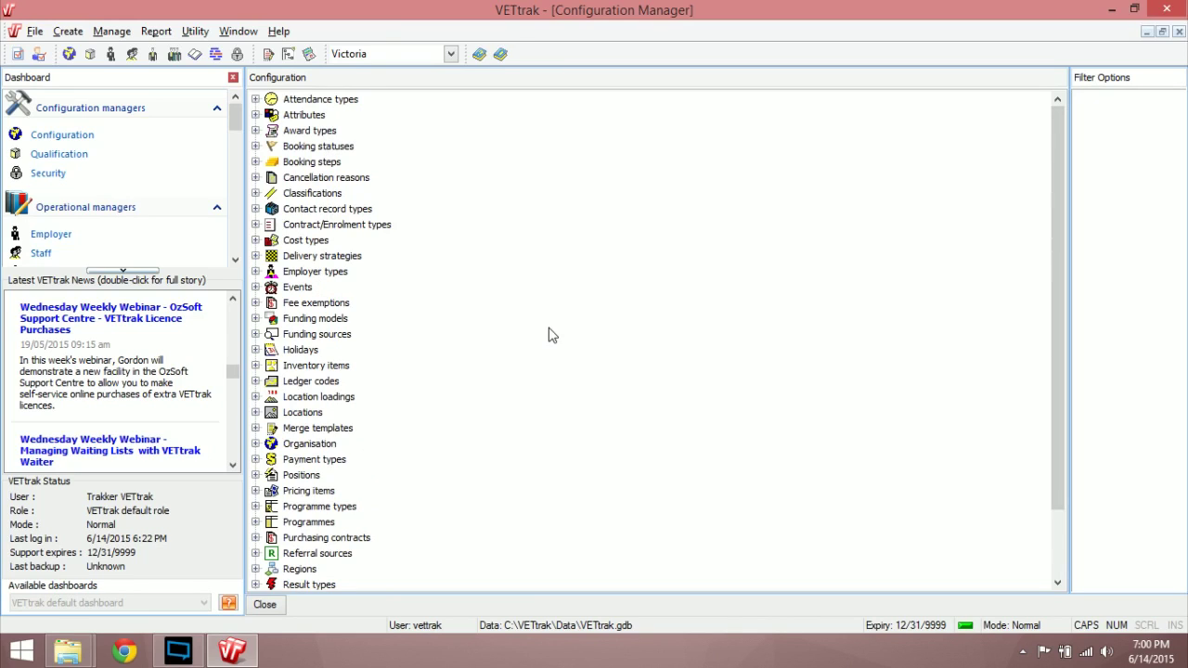
Step: Expand the Organisation category and open the default organisation's details for editing
click(323, 445)
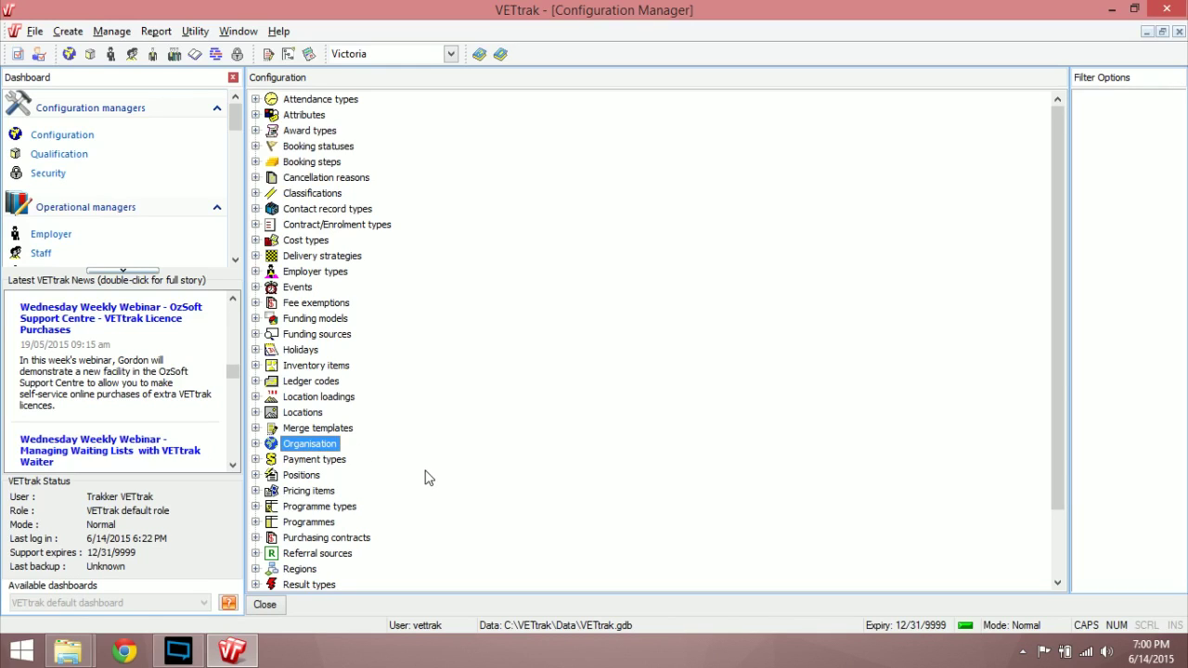
click(255, 444)
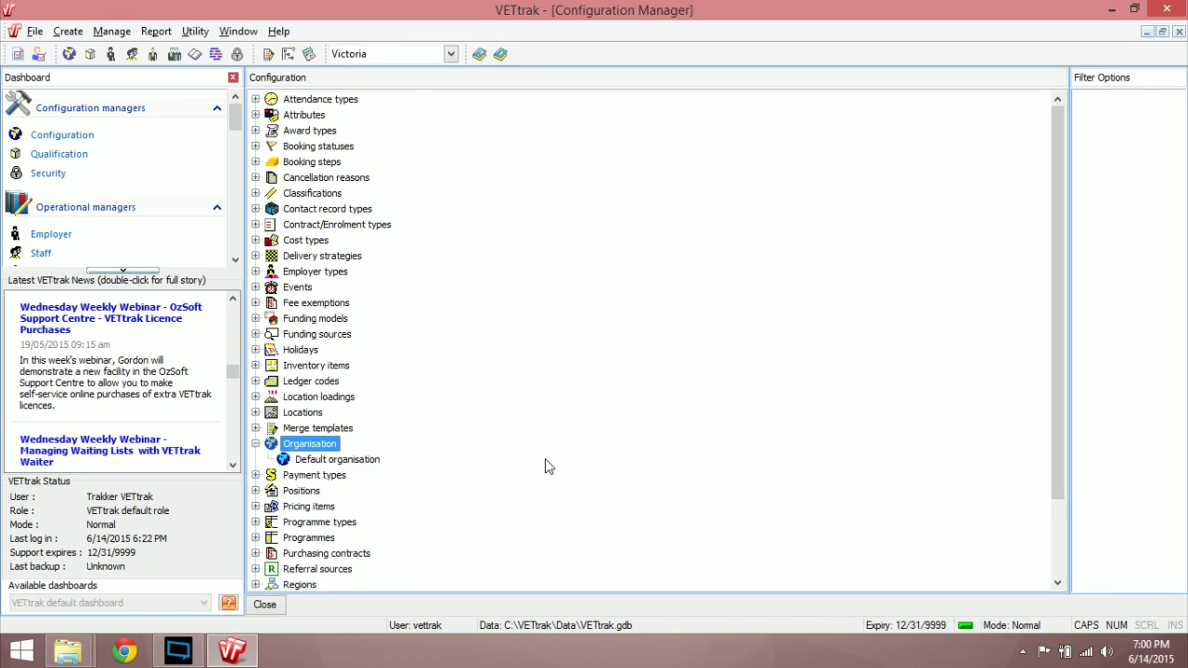
click(343, 461)
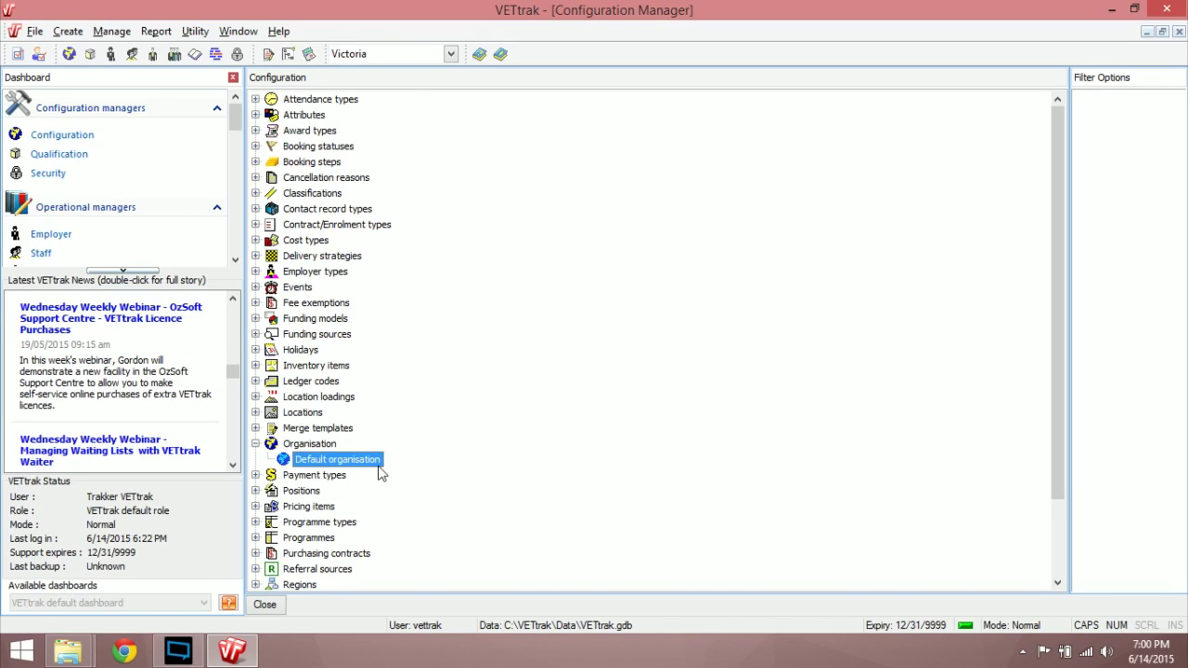
right_click(379, 461)
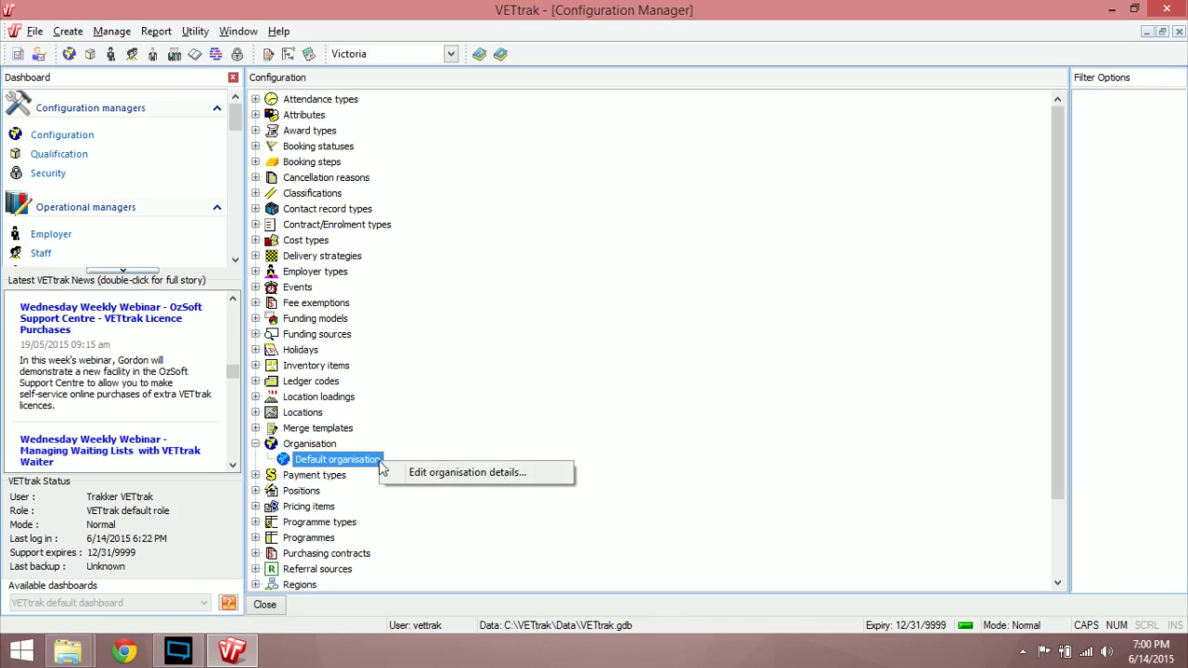
click(543, 475)
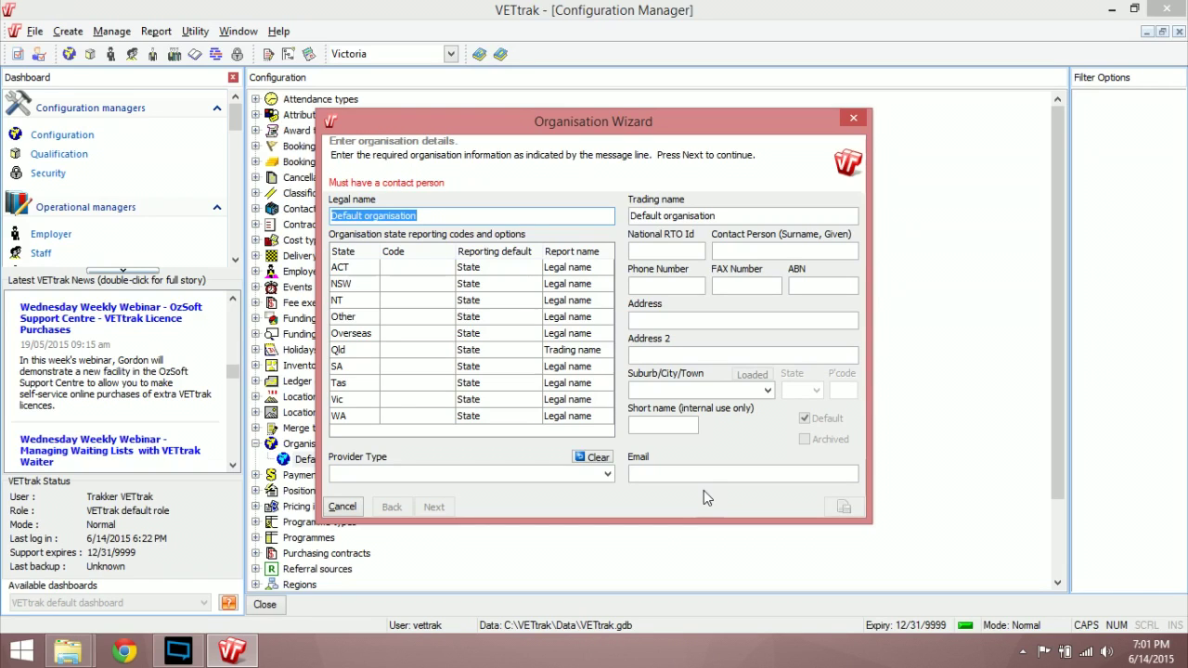
Step: Enter legal name VETtrak Demo Company, trading name VETtrak Demo Inc, state codes 123, contact details, address, short name VDC and provider type Enterprise - Government (51)
click(489, 217)
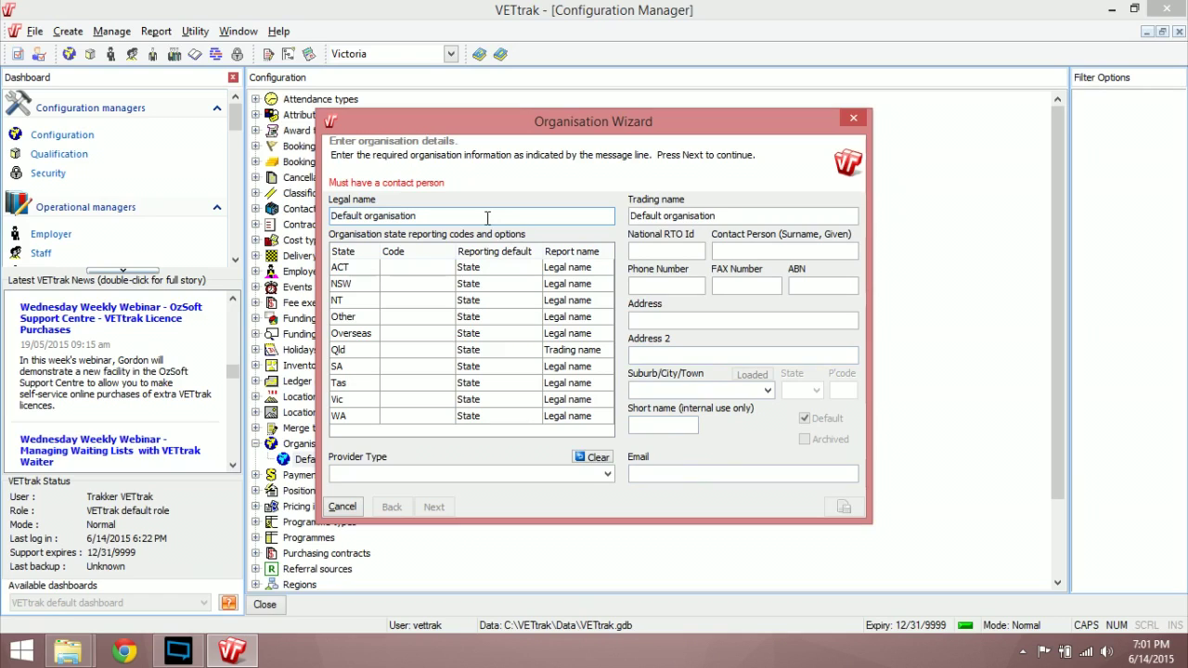
click(740, 215)
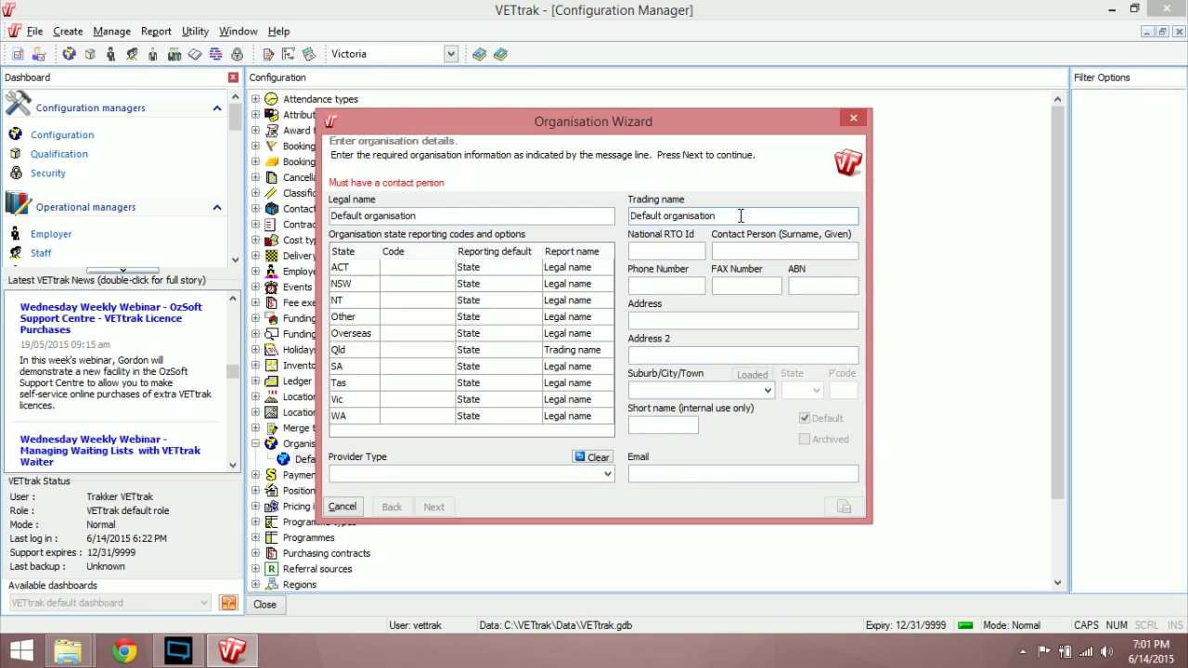
click(690, 283)
click(742, 280)
click(780, 321)
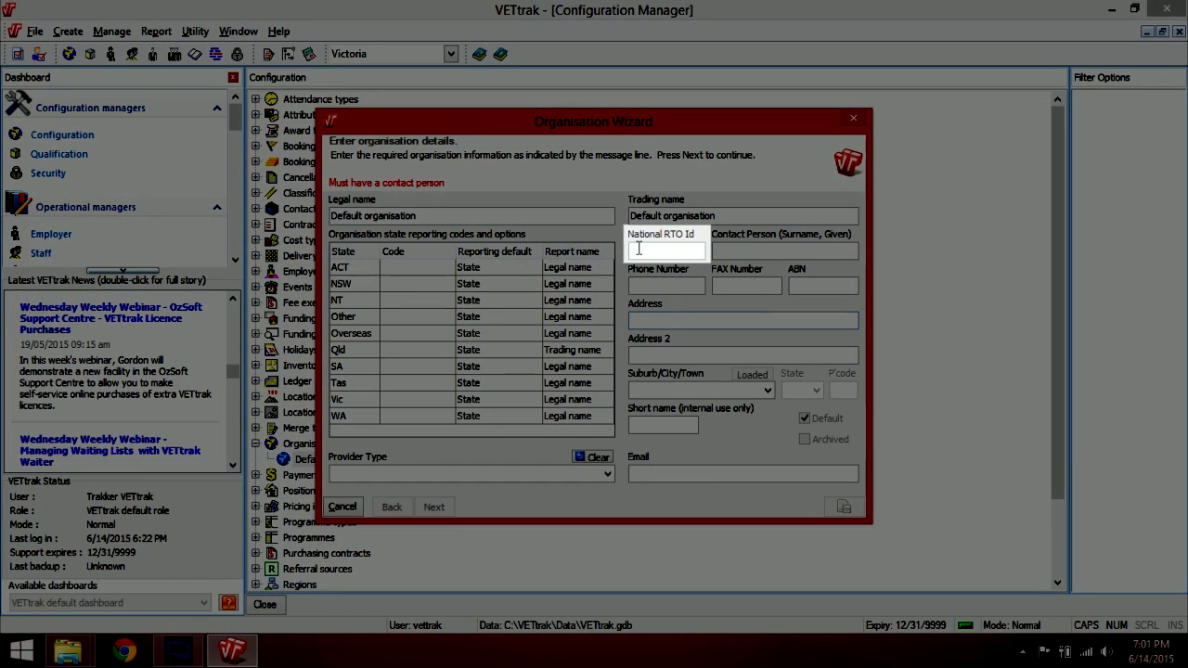
click(638, 248)
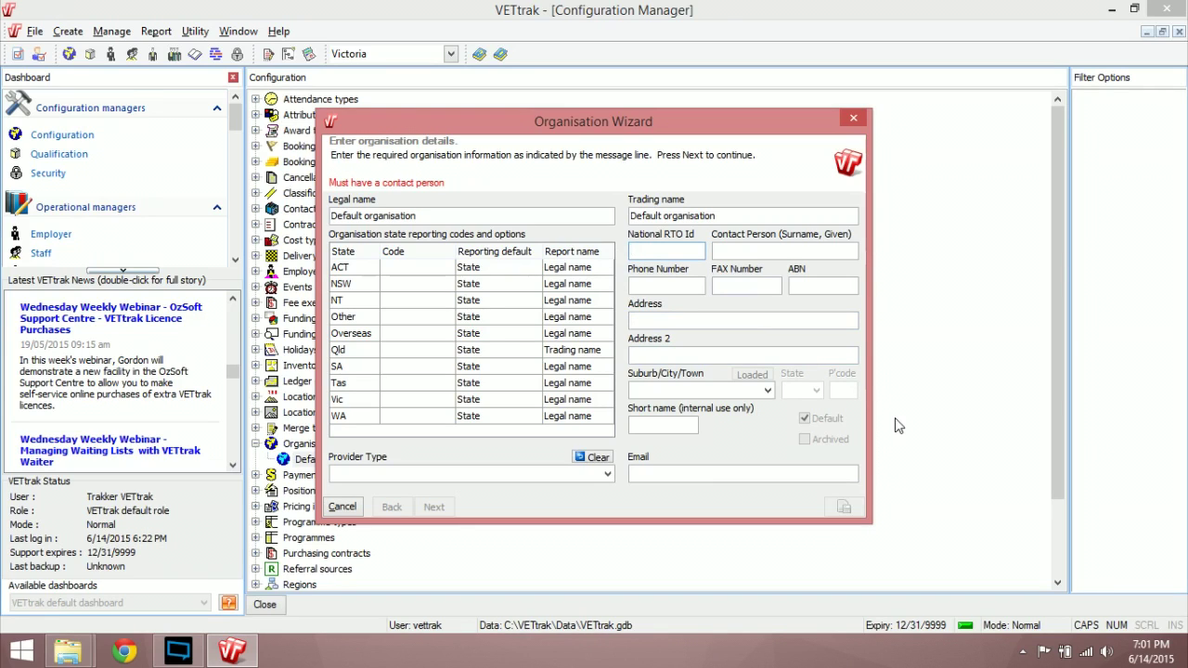
click(608, 474)
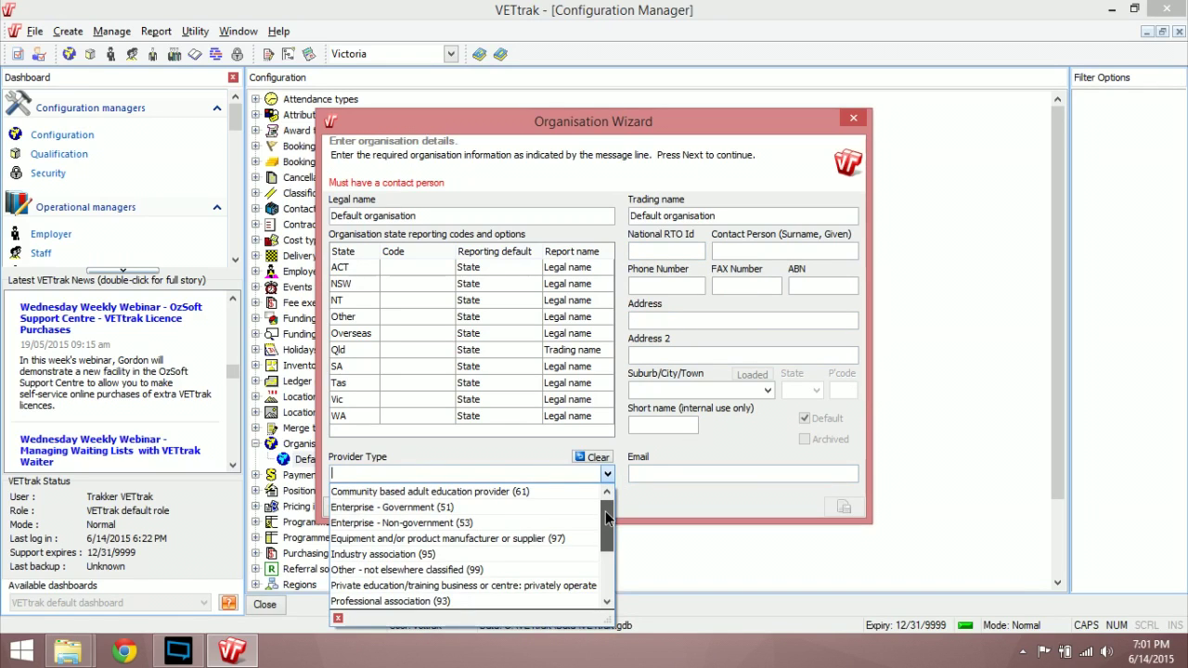
mouse_move(605, 513)
mouse_down()
mouse_move(612, 570)
mouse_move(620, 495)
mouse_up()
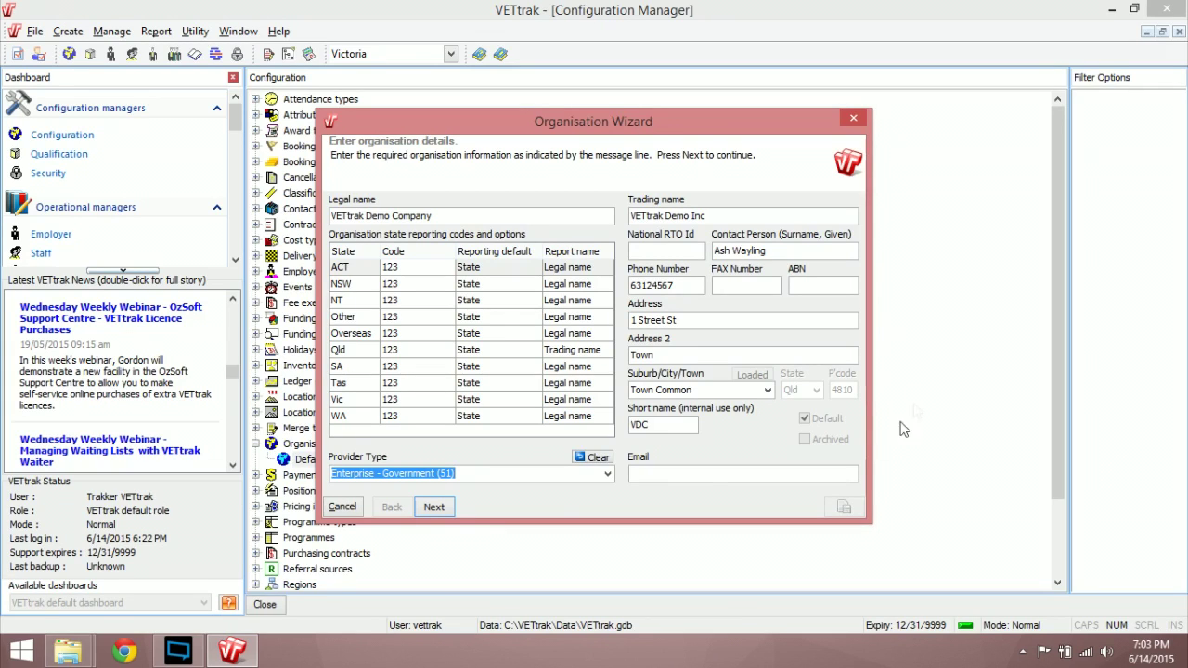
Step: Continue without completing the USI configuration and save the organisation's details
click(453, 512)
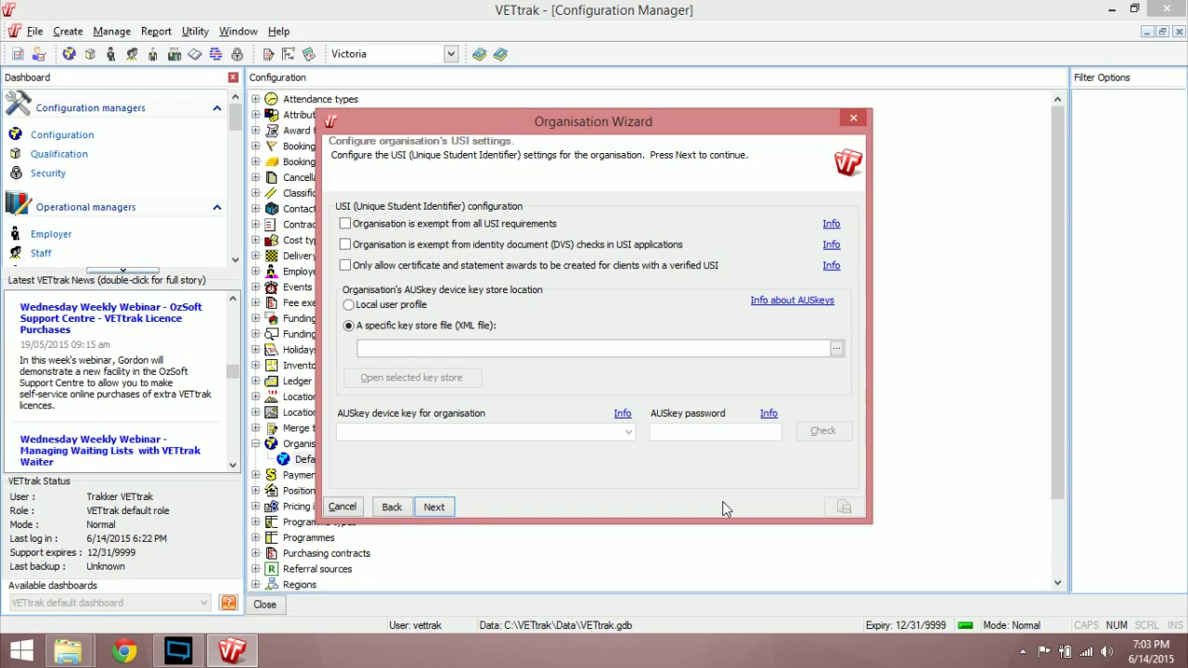
click(442, 506)
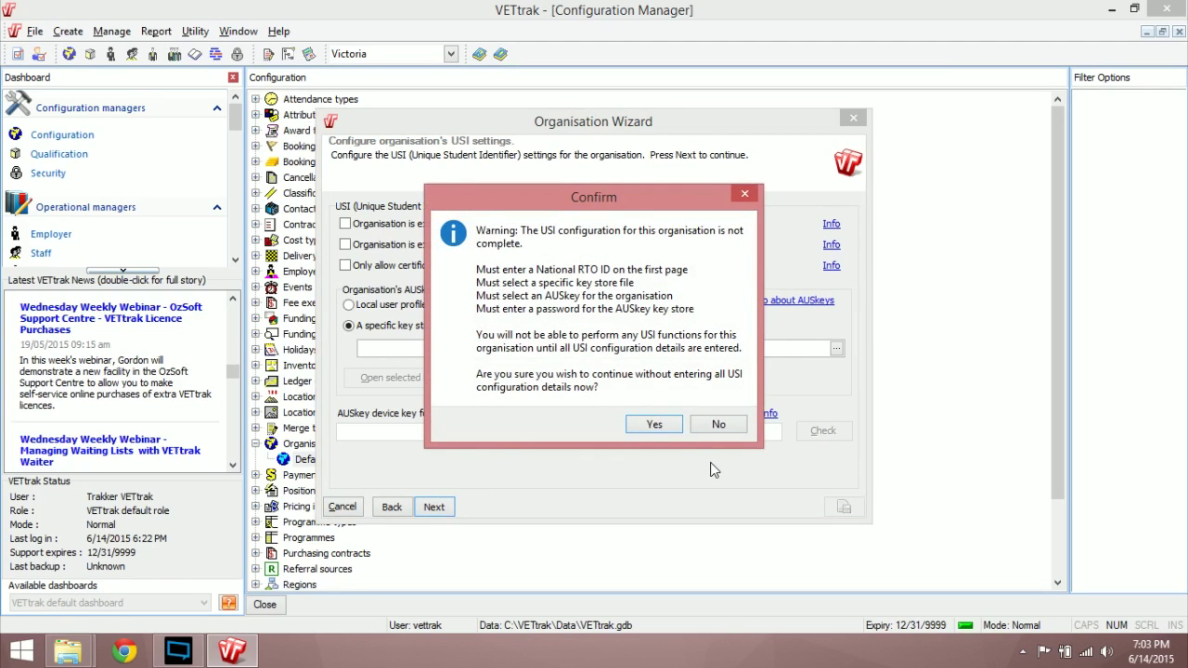
click(652, 427)
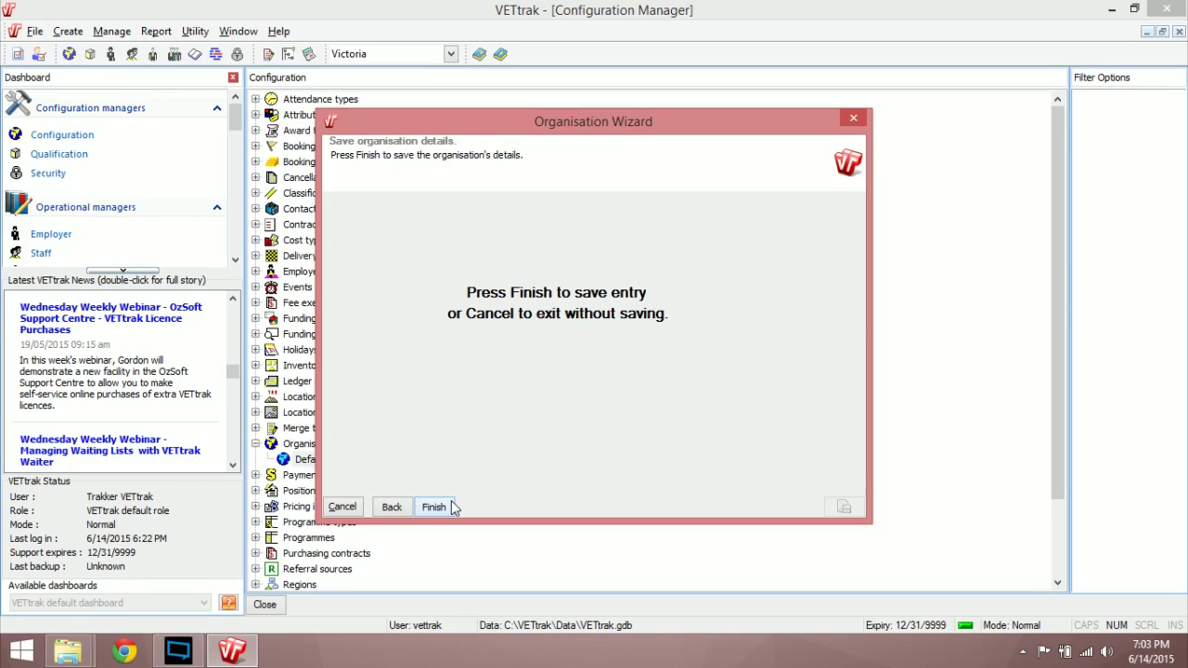
click(451, 507)
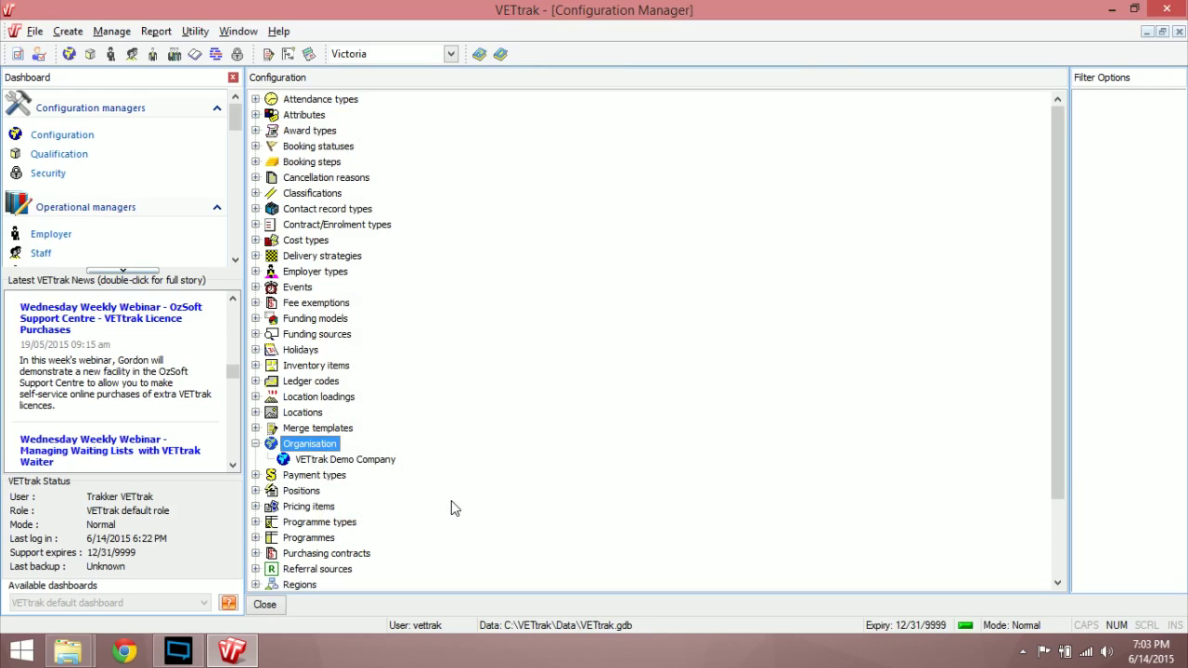
Step: Reopen the organisation details of VETtrak Demo Company for editing
click(386, 461)
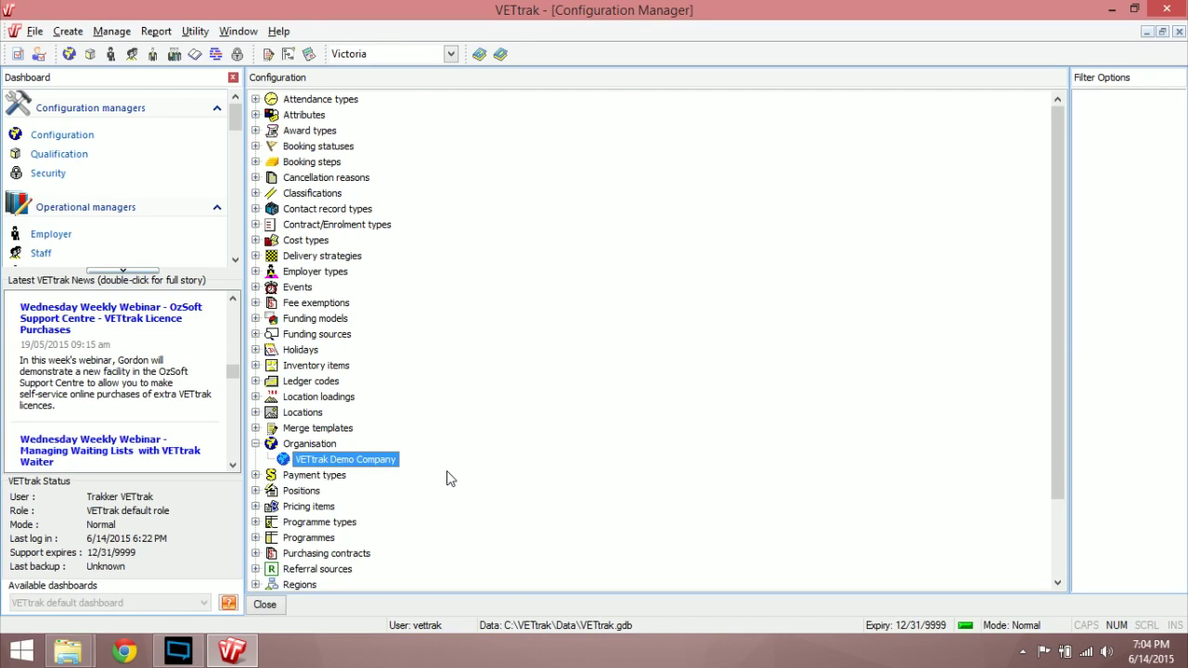
right_click(387, 466)
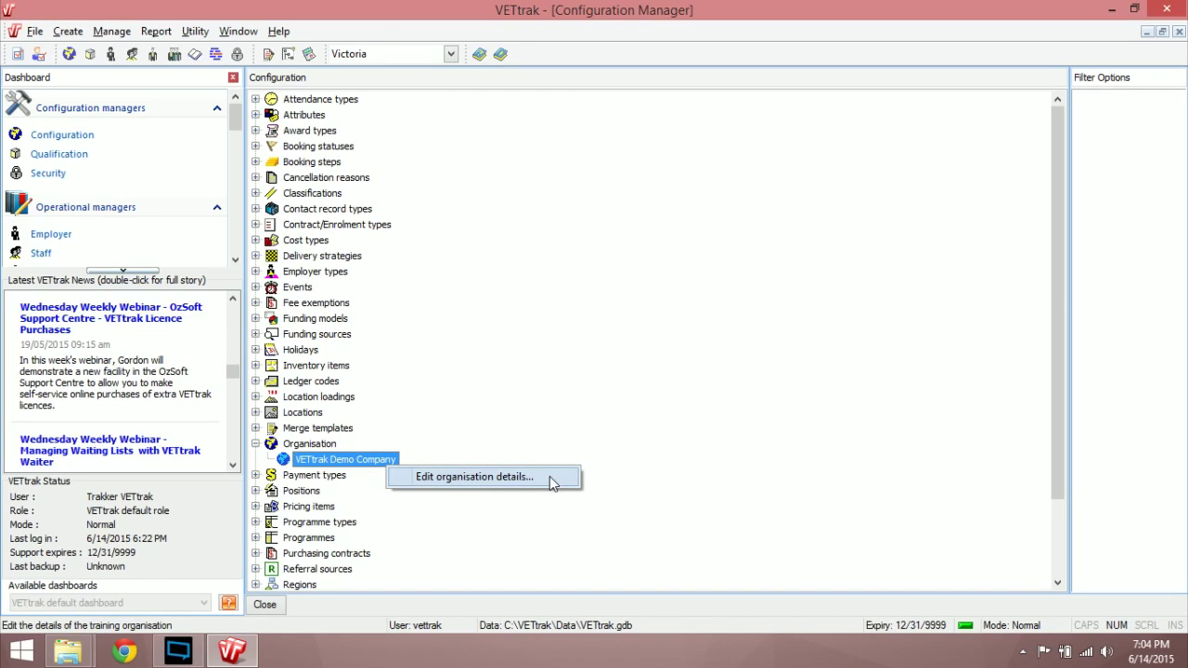
click(550, 479)
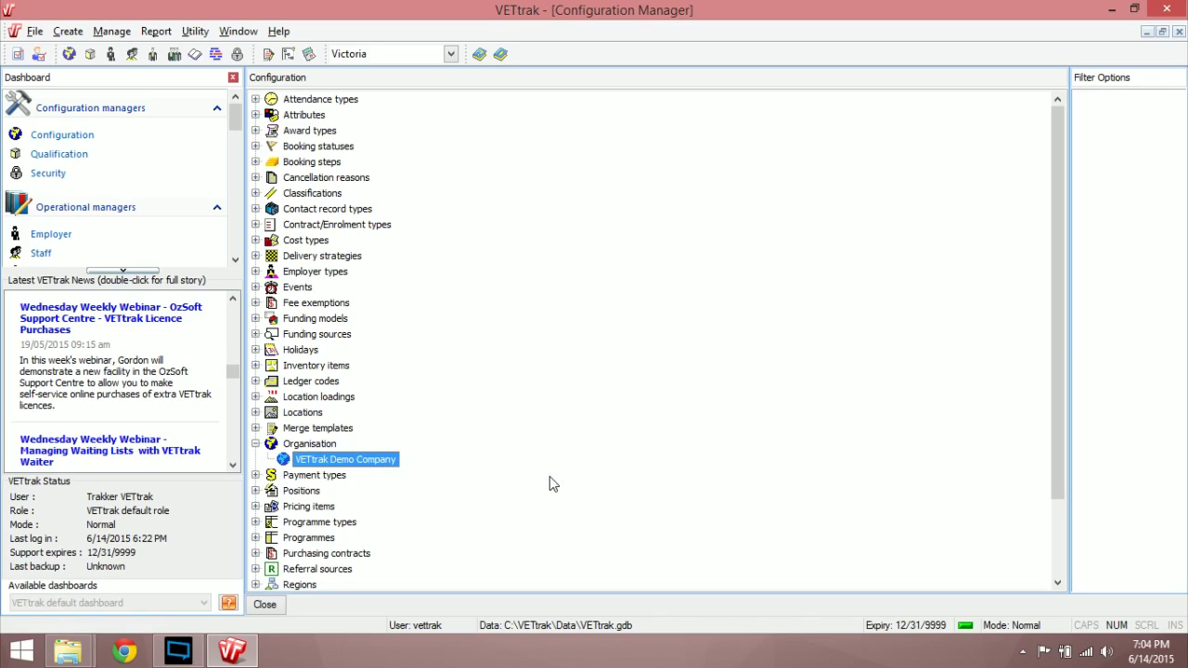